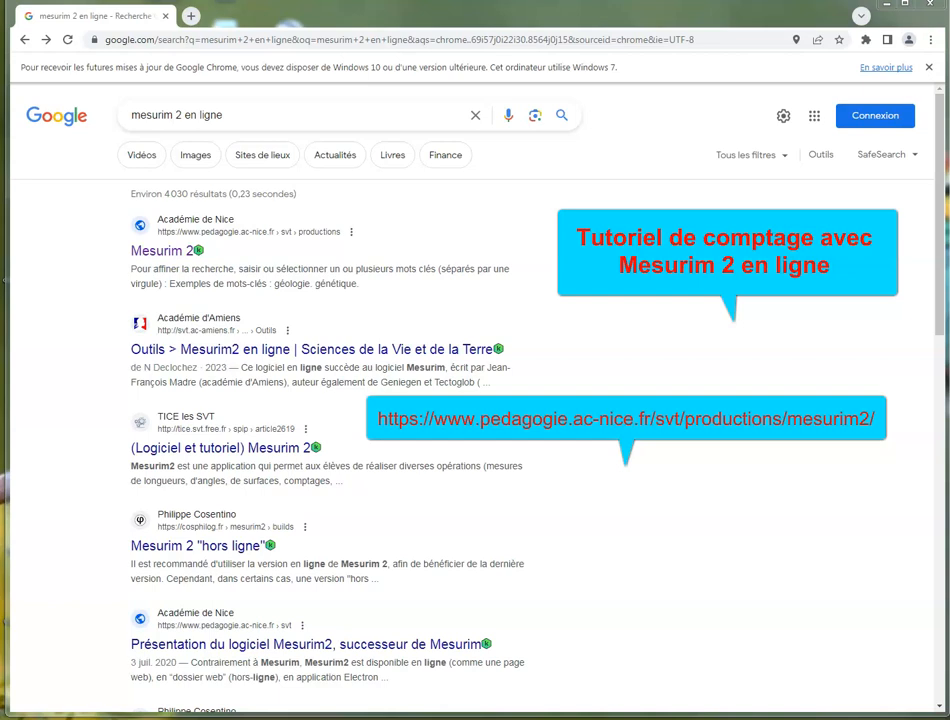
Step: Open the Académie de Nice Mesurim 2 page from the search results and access its image bank
click(171, 251)
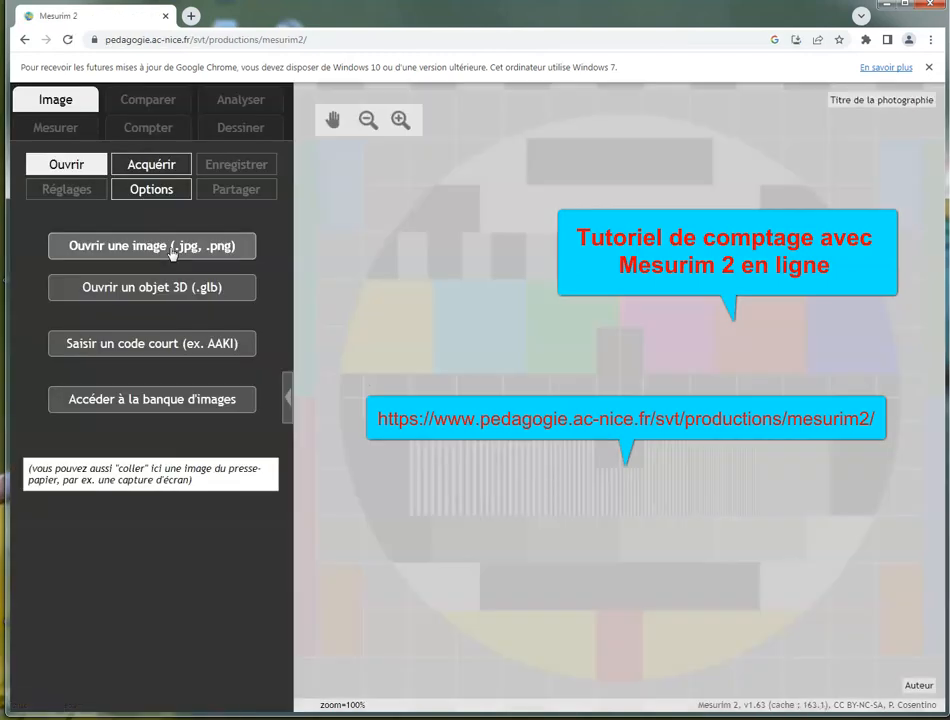
click(190, 240)
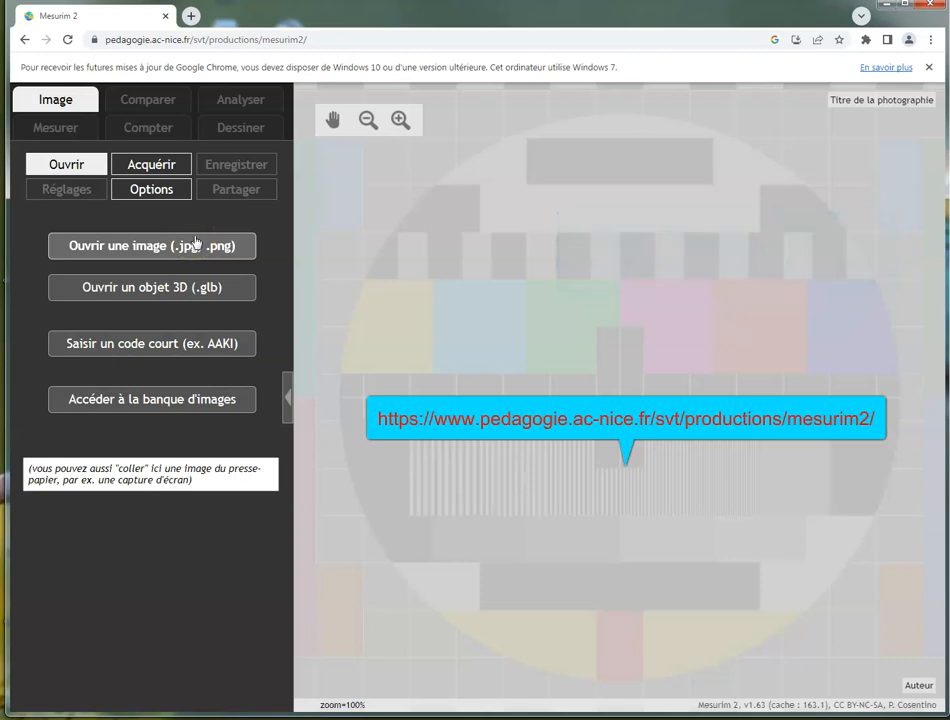
click(165, 399)
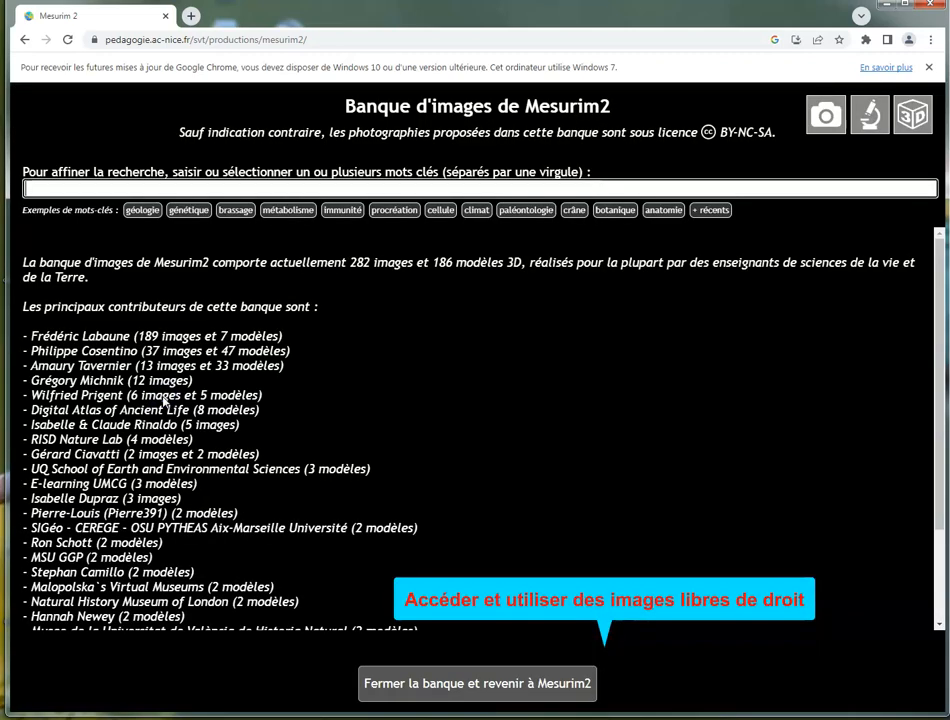
Step: Filter the image bank by géologie, brassage and génétique, and open the image "Plaque de drosophiles (vg,b) F1BC #1"
click(143, 211)
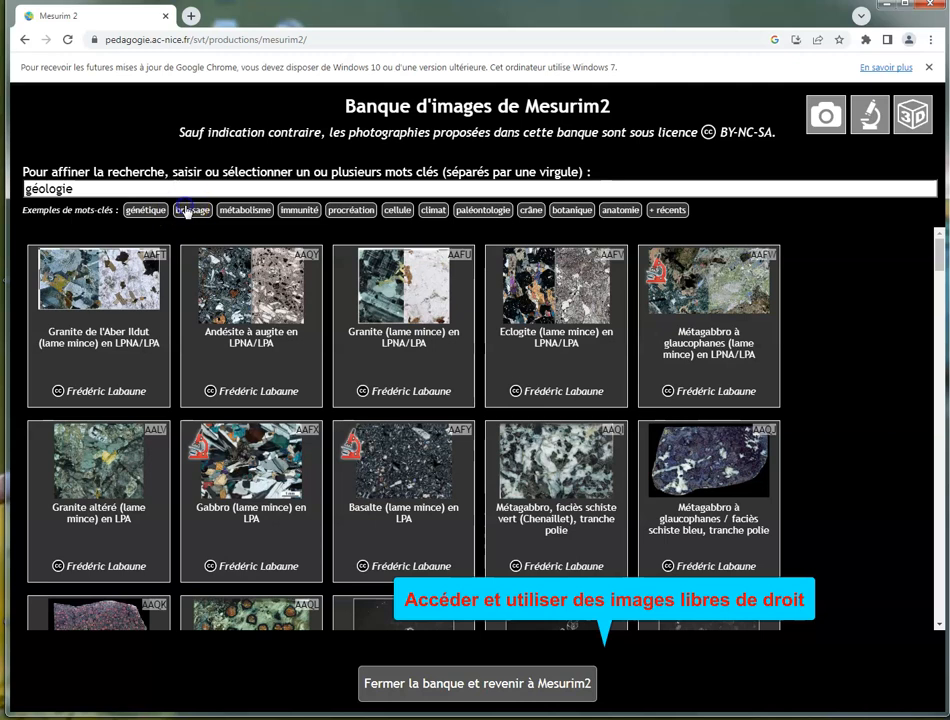
click(186, 212)
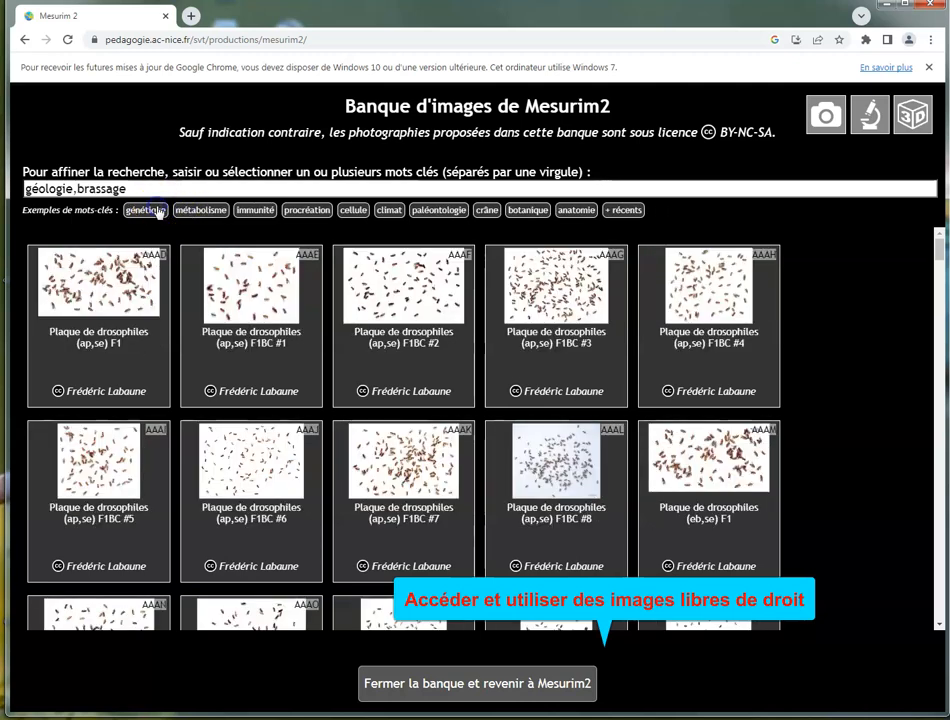
click(157, 212)
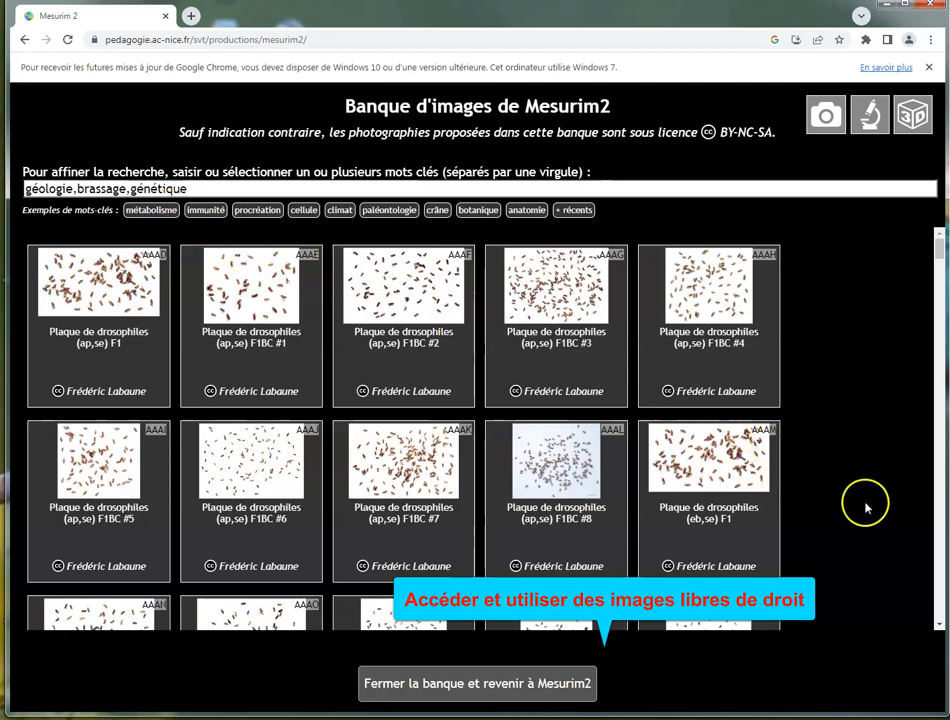
drag(933, 254, 935, 282)
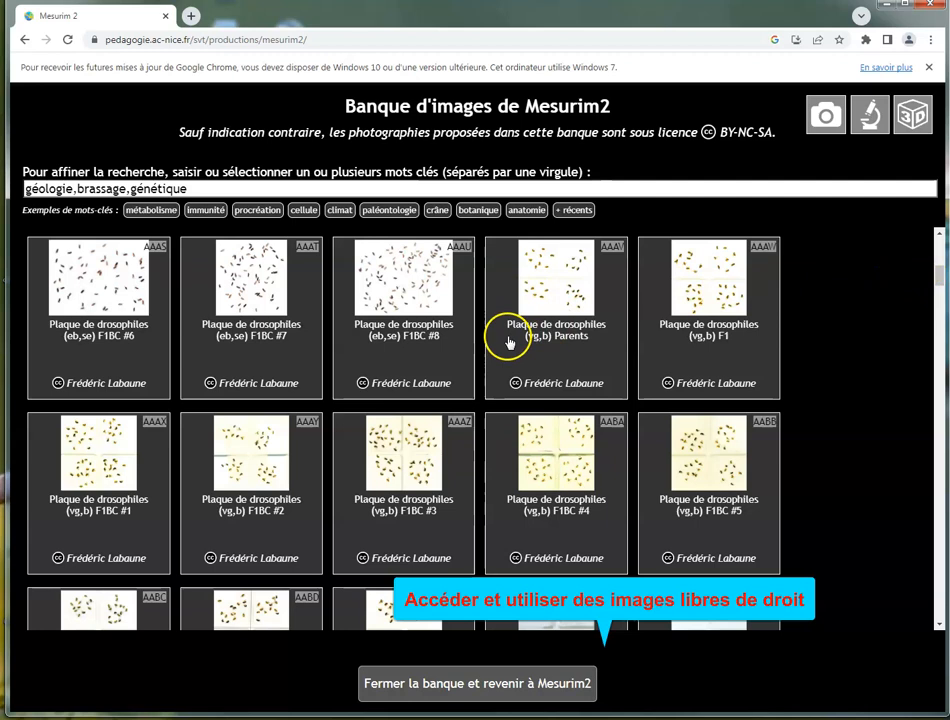
click(105, 470)
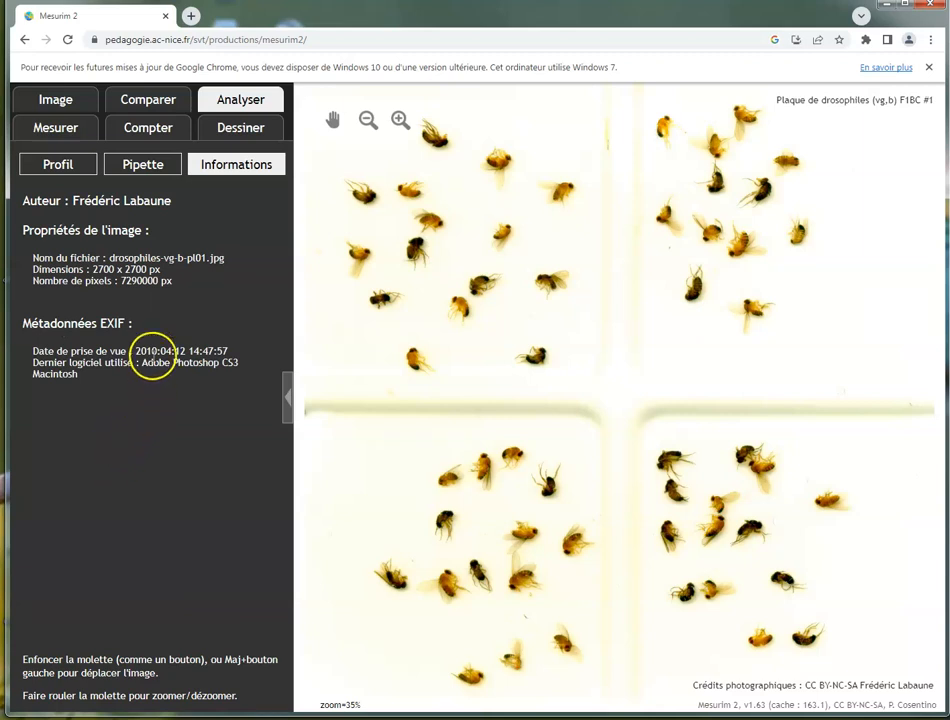
Step: Switch to counting mode and set the mark radius to 12 px
click(160, 128)
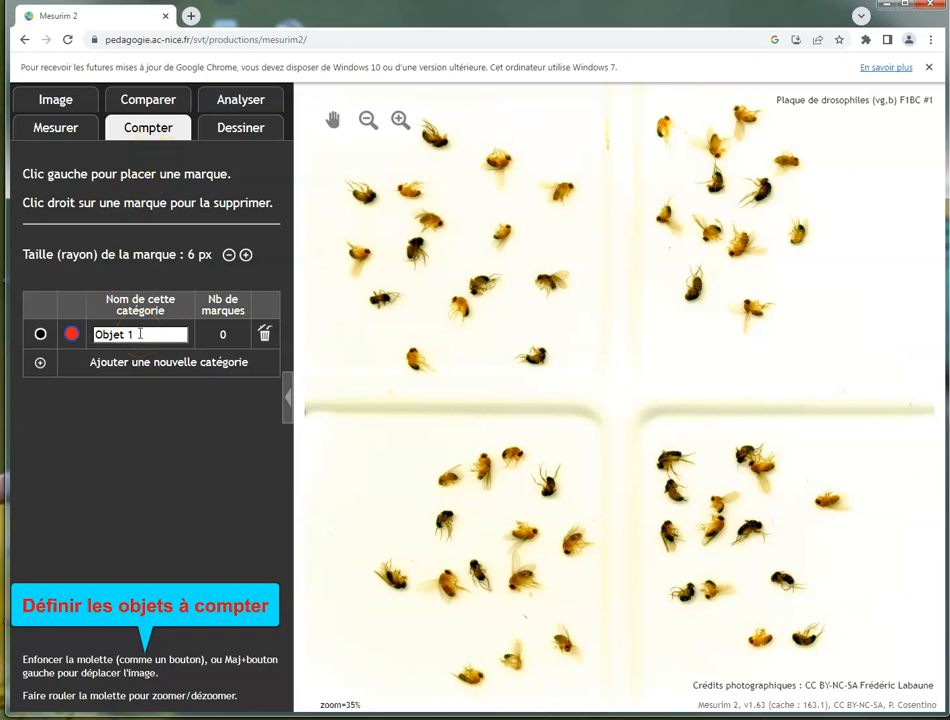
click(245, 256)
click(245, 256)
click(245, 256)
click(245, 256)
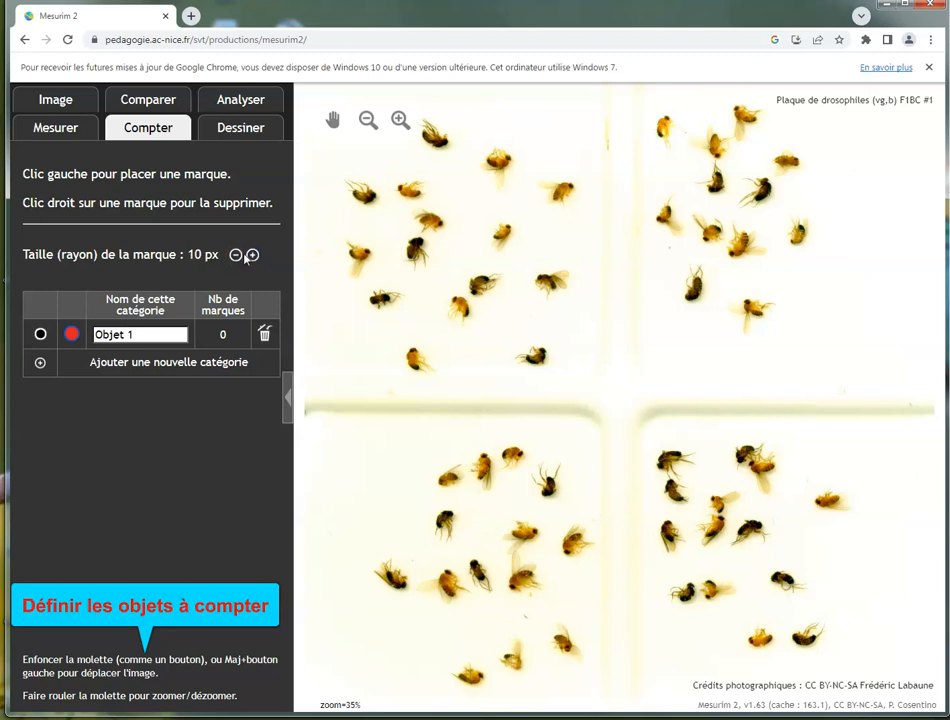
click(250, 256)
click(250, 256)
Step: Rename the first counting category vg+b+ and set its mark fill to bright red (RGB 249, 1, 1)
click(142, 331)
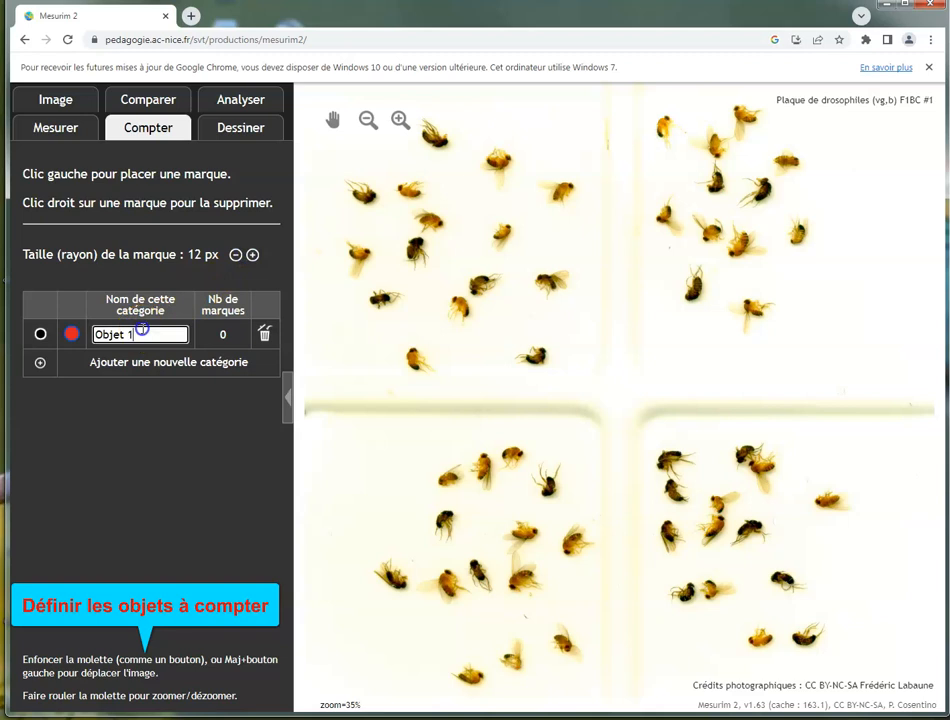
drag(142, 331, 93, 334)
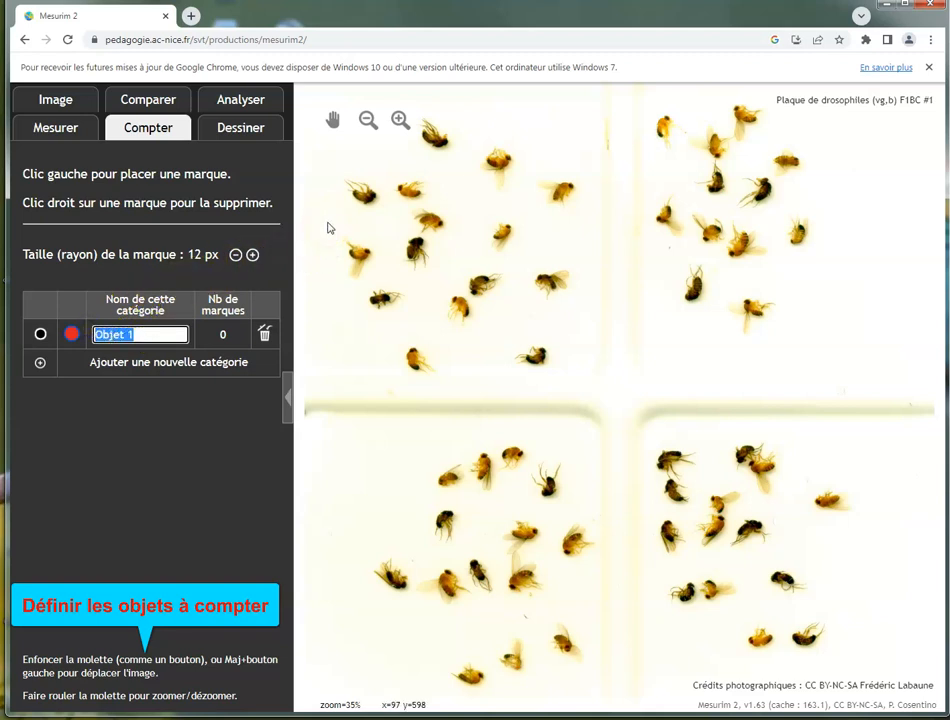
text(vg+b+)
click(71, 336)
click(53, 350)
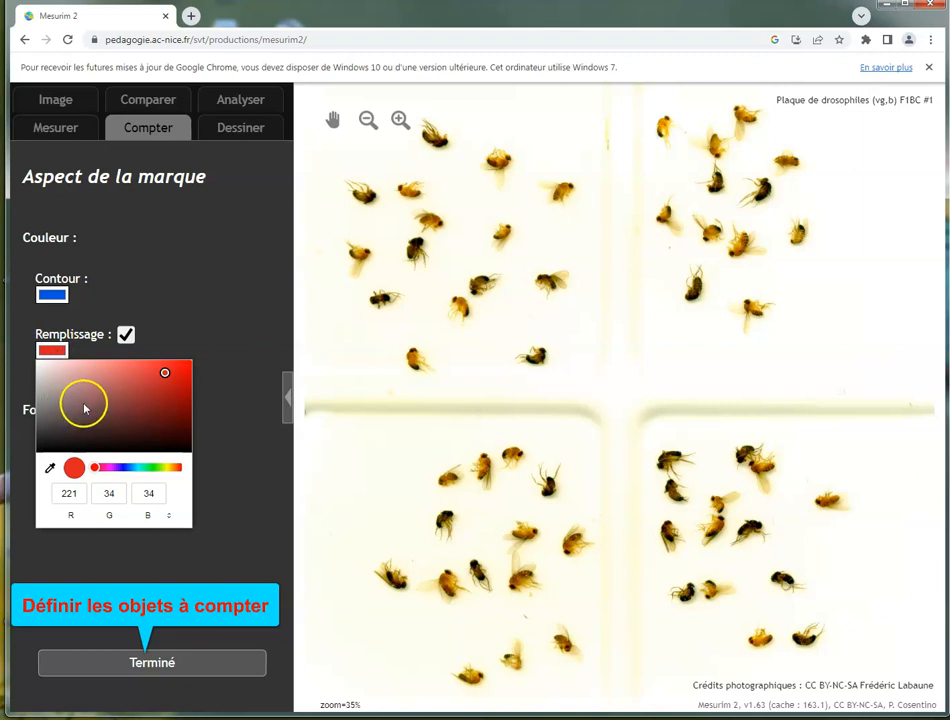
click(188, 364)
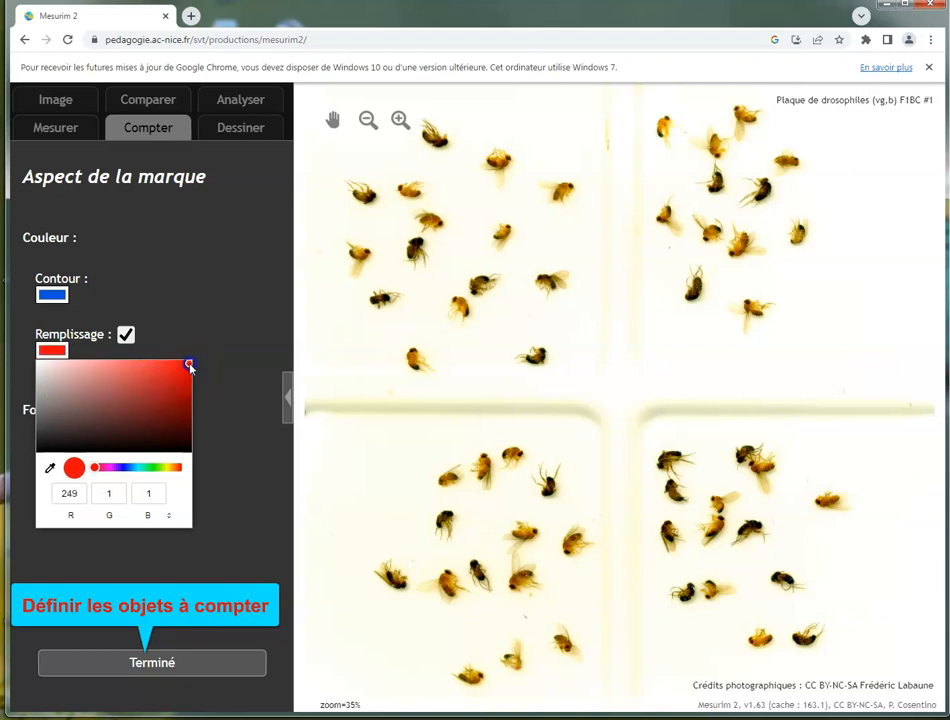
click(159, 662)
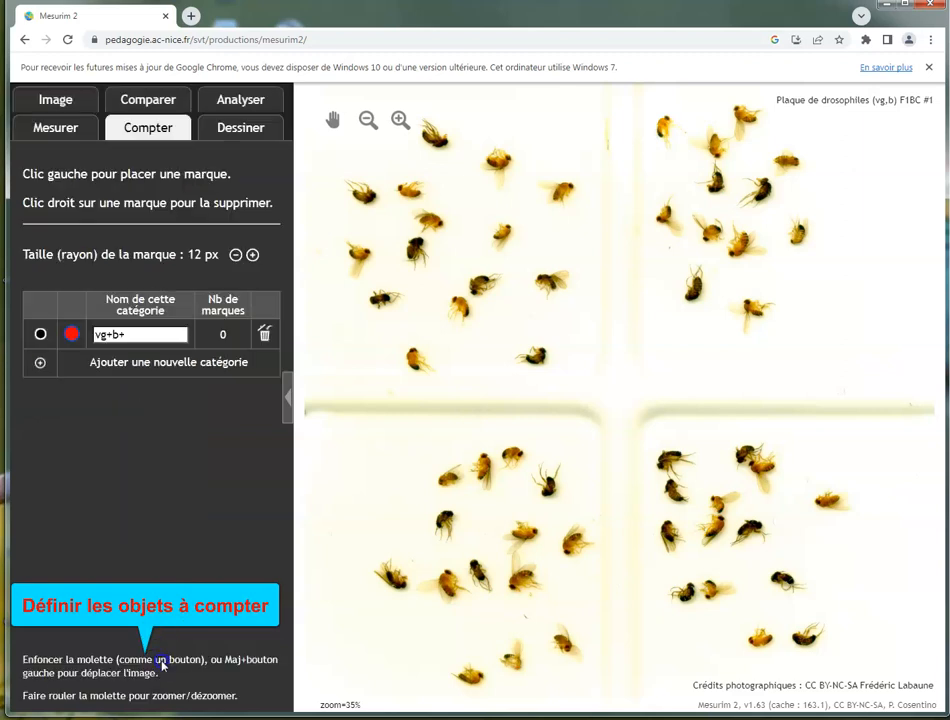
Step: Add a second counting category and name it vgb
click(100, 370)
click(90, 364)
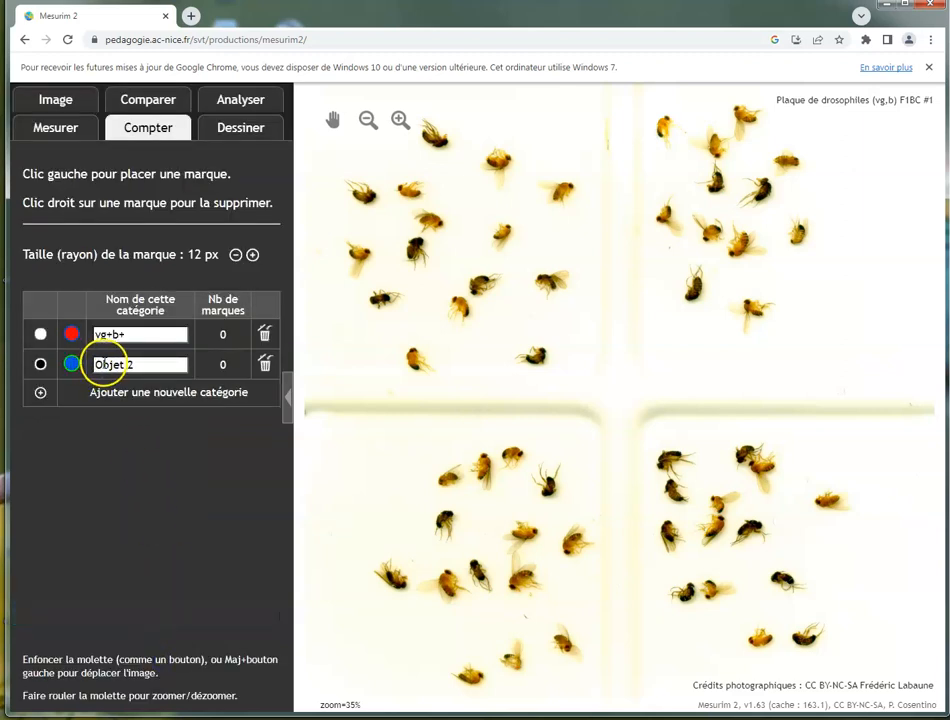
drag(93, 364, 146, 360)
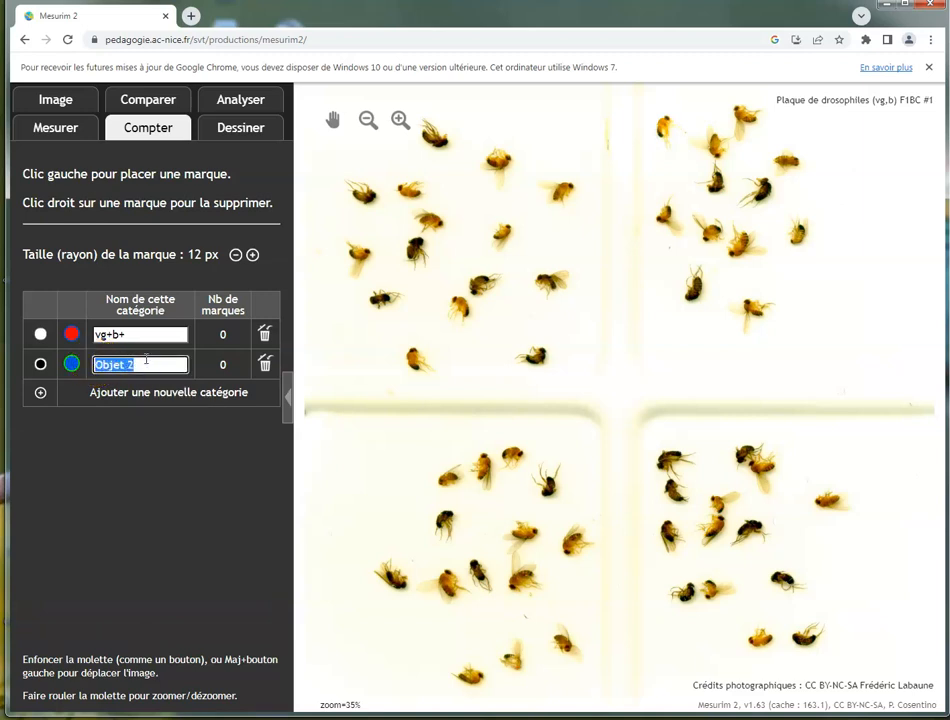
text(vg)
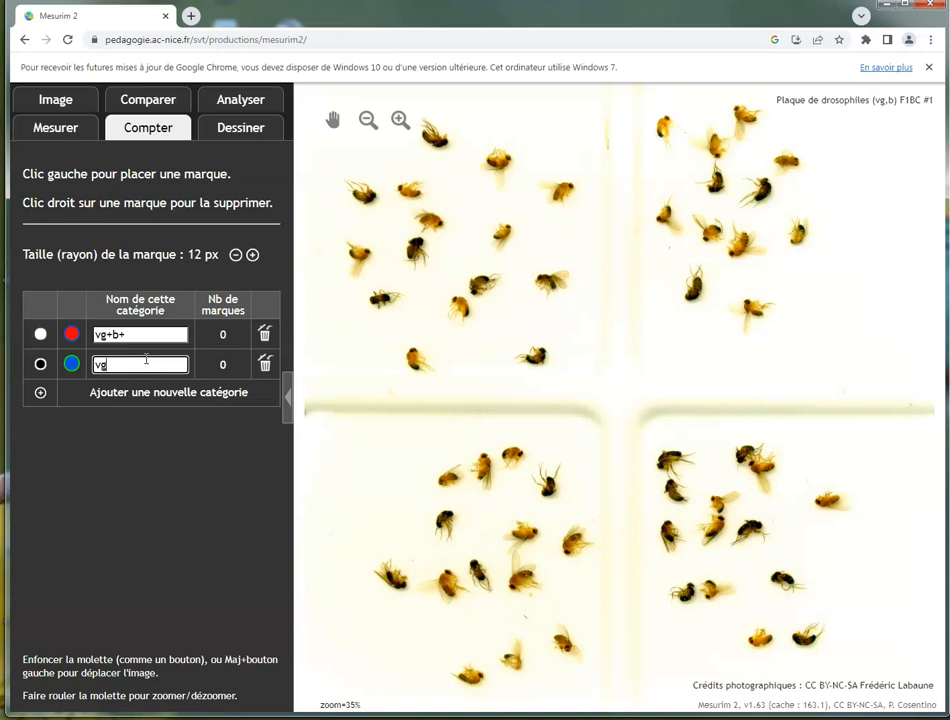
text(b)
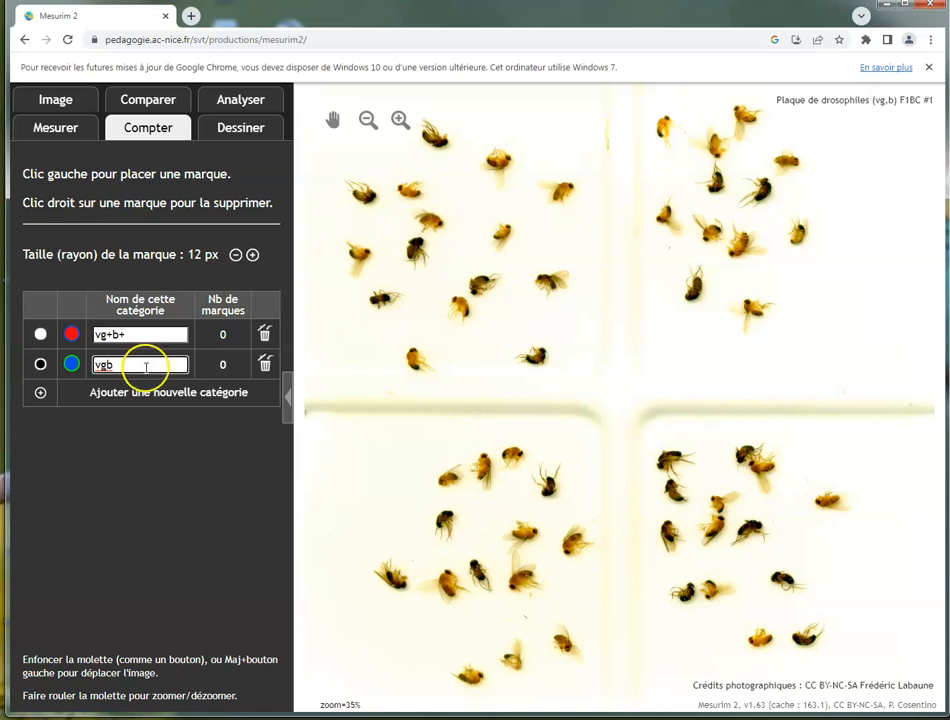
Step: Add a third counting category named vg+b+ and give its mark the Carré shape
click(40, 394)
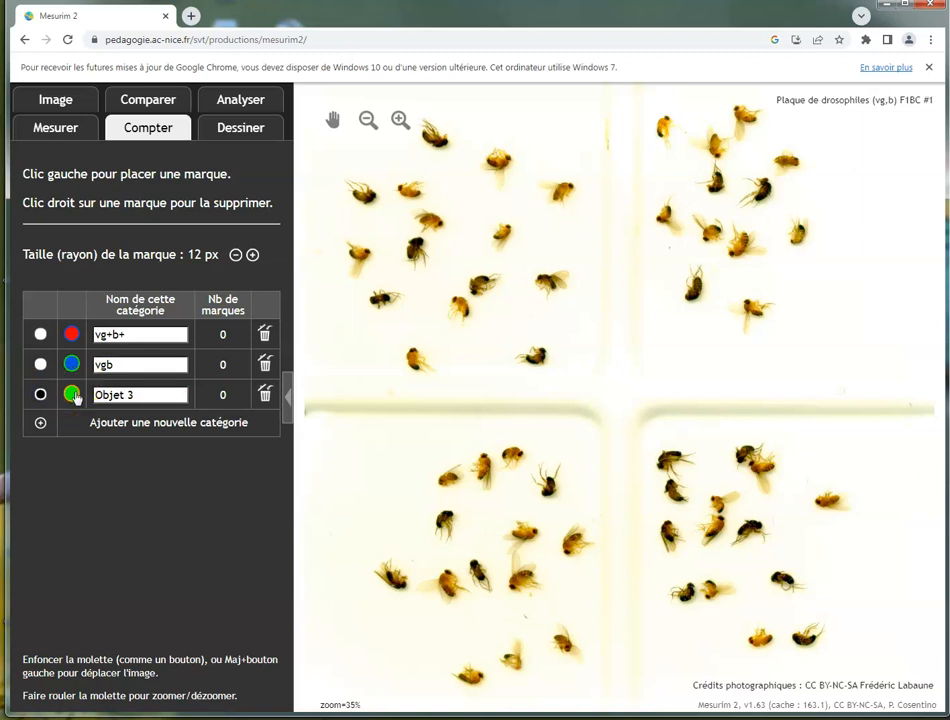
drag(97, 394, 171, 395)
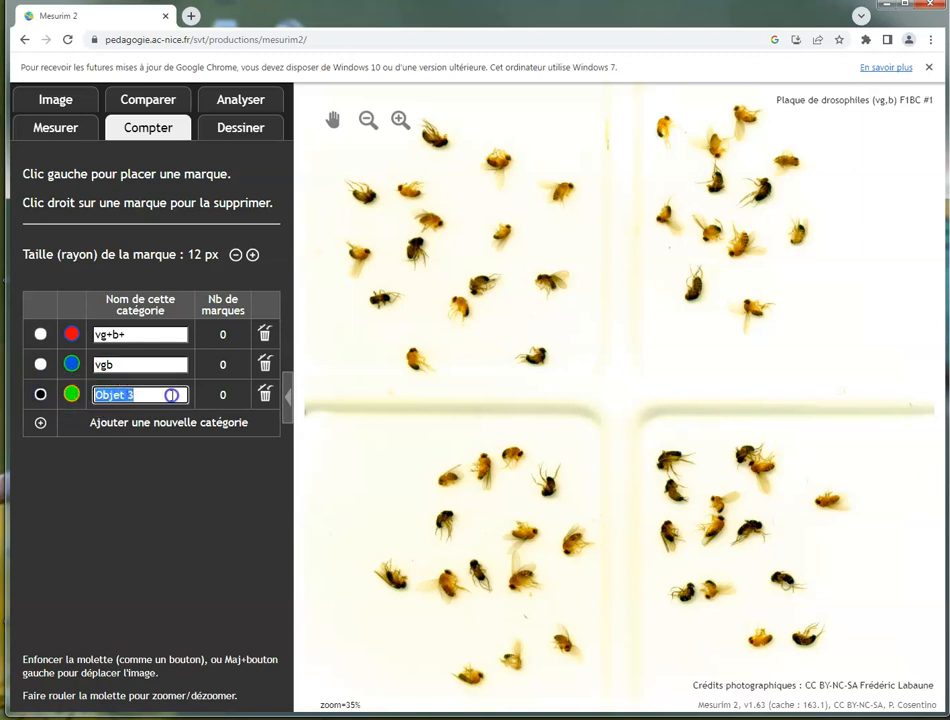
text(vg)
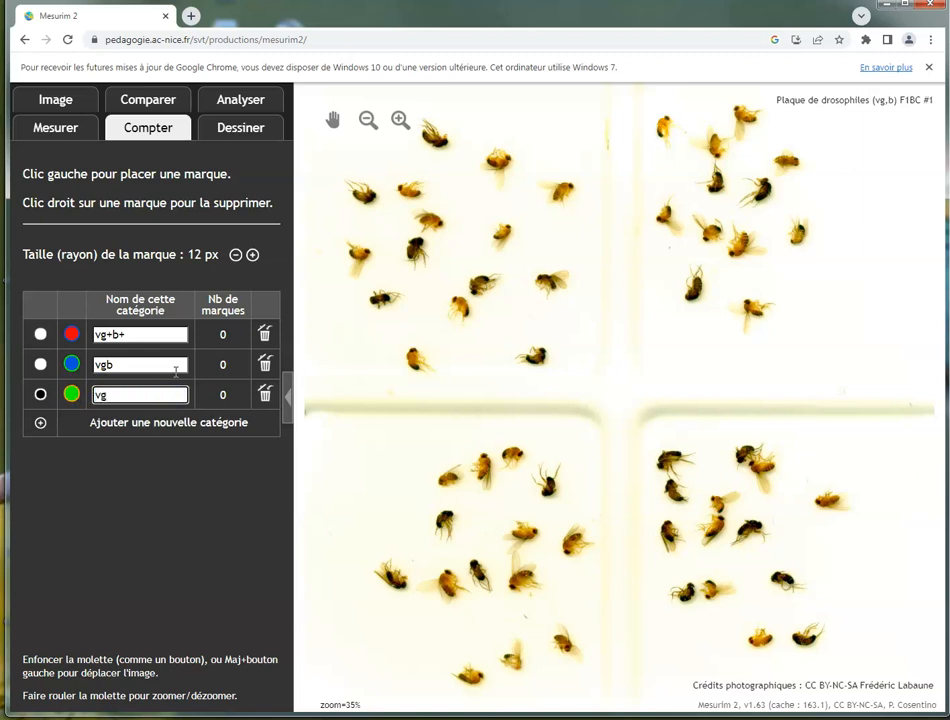
text(+b+)
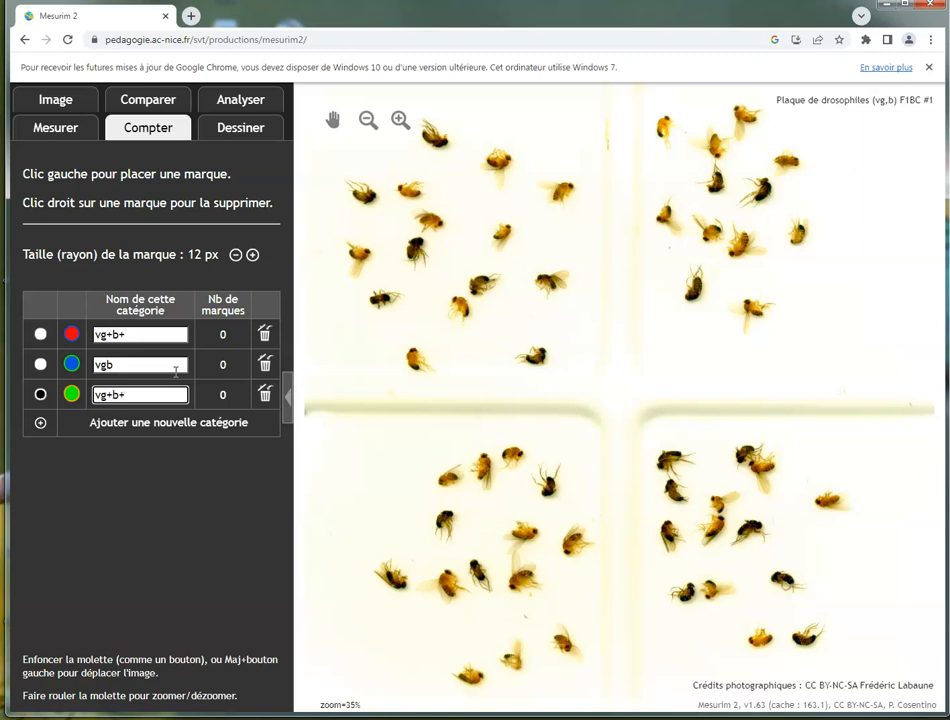
click(71, 394)
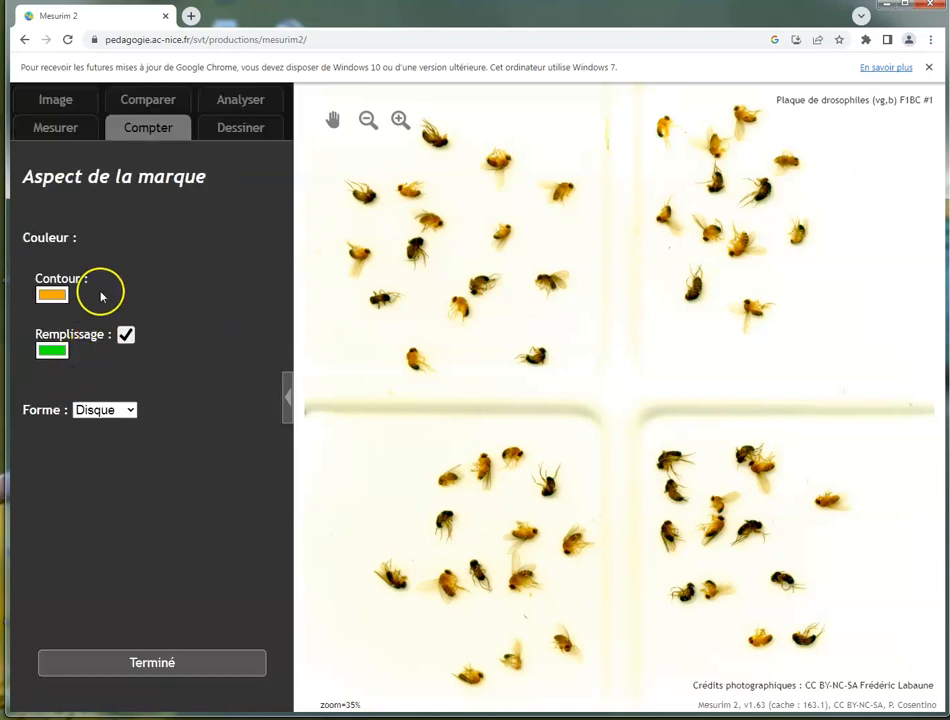
click(131, 410)
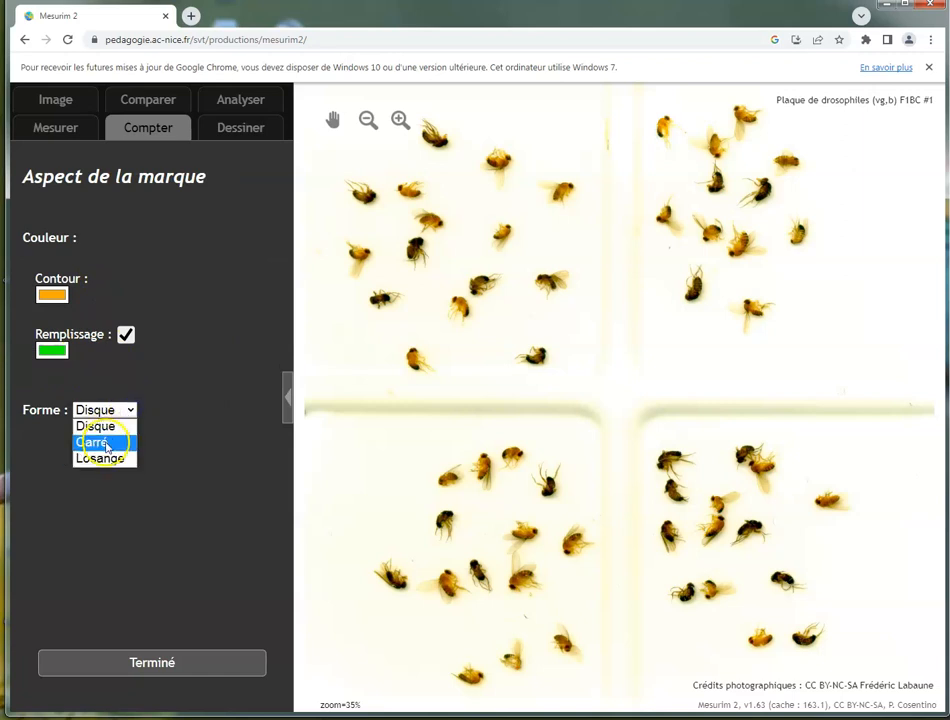
click(98, 442)
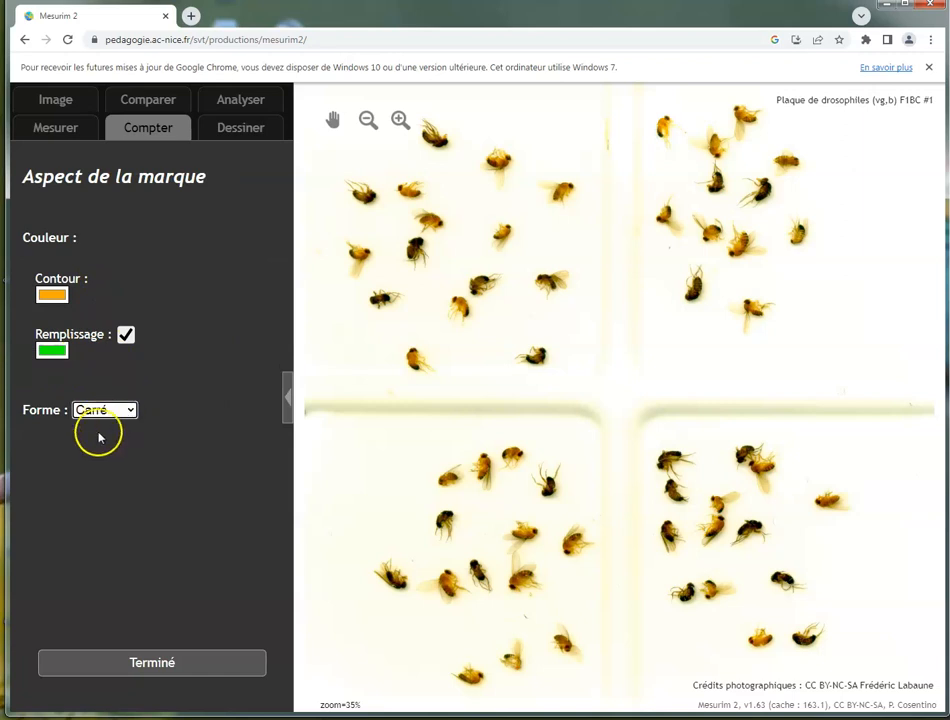
click(160, 666)
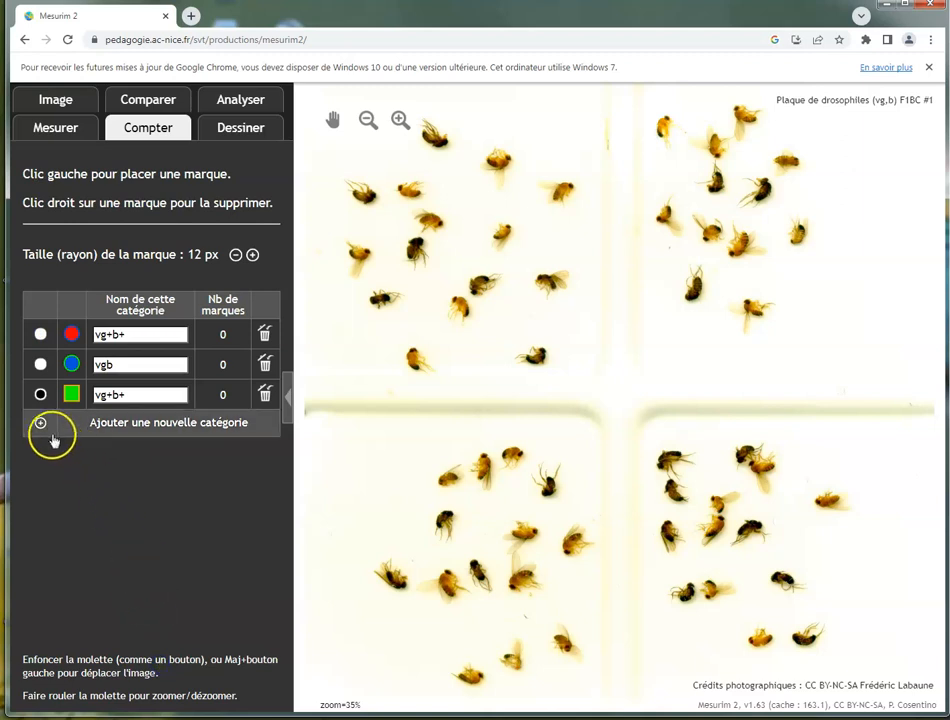
Step: Add a fourth counting category named vgb+ and correct the third category's name to vg+b
click(40, 422)
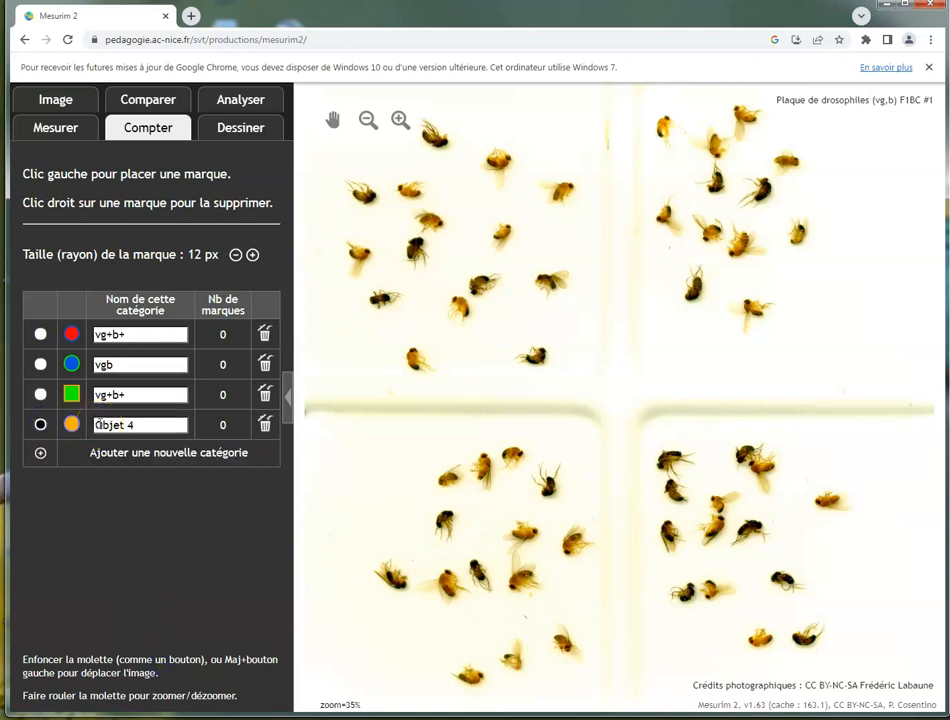
drag(99, 424, 170, 426)
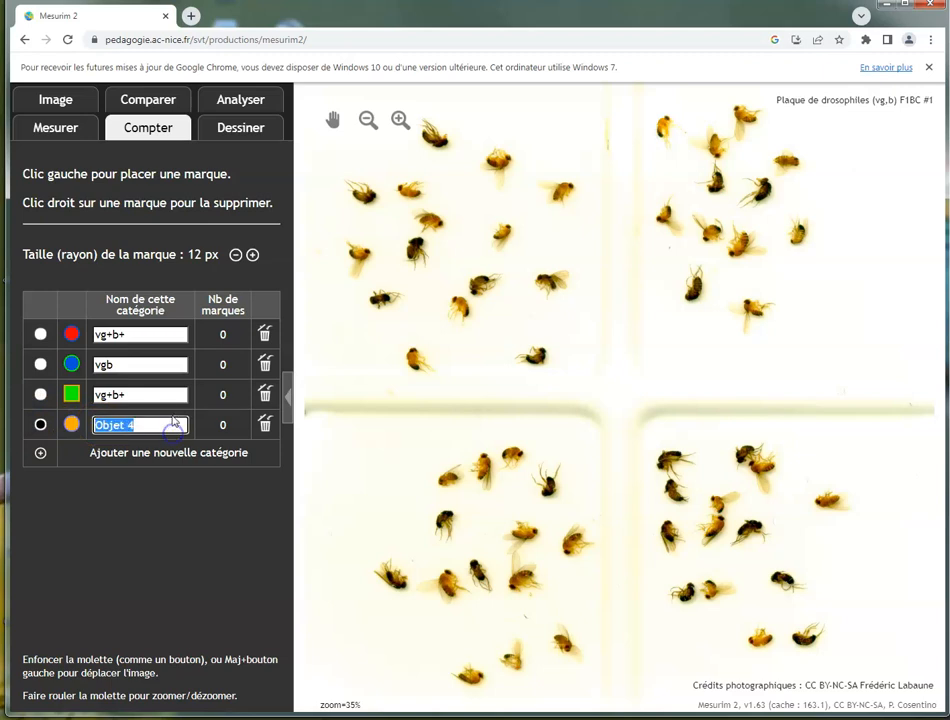
text(vg)
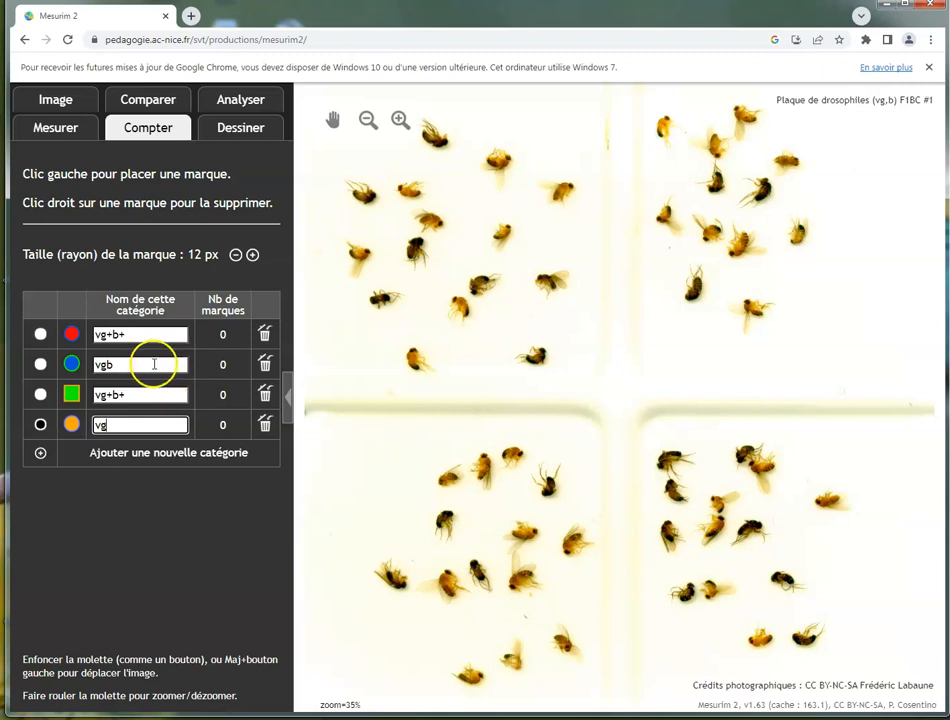
double_click(130, 395)
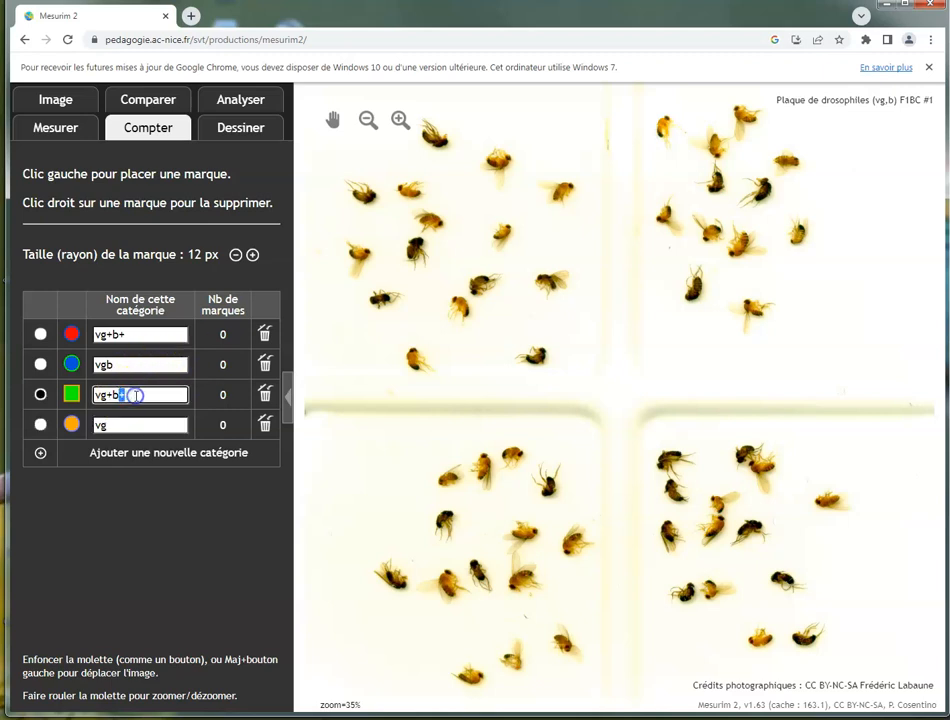
key(BackSpace)
click(114, 425)
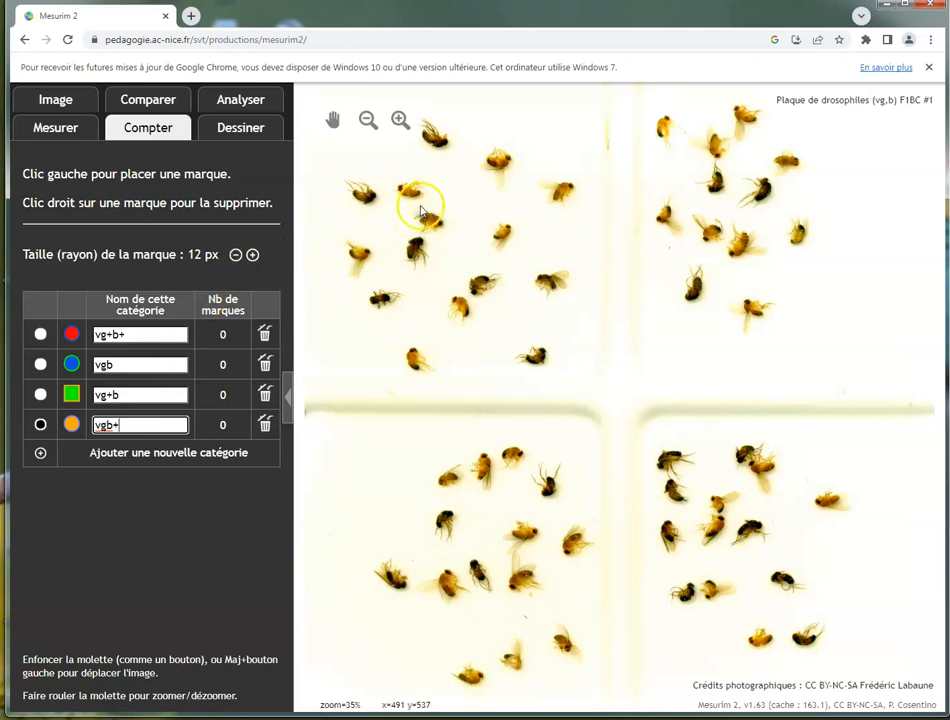
Step: Place one vgb+ mark beside the dark fly in the upper-left quadrant of the plate
click(399, 119)
click(399, 119)
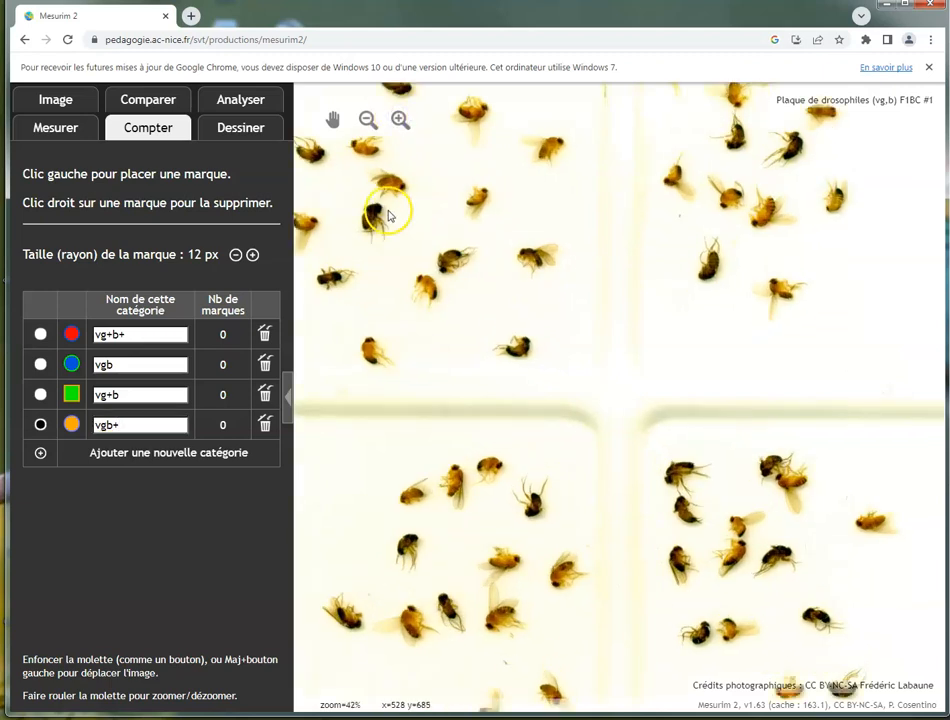
scroll(389, 217, up, 5)
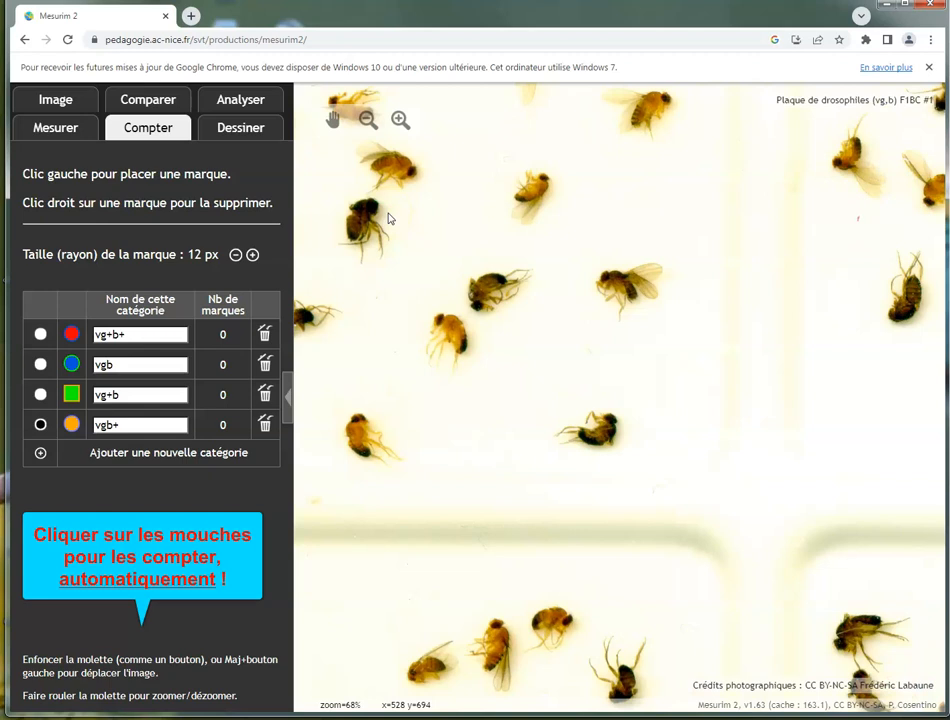
click(396, 226)
scroll(397, 228, down, 4)
scroll(397, 216, down, 1)
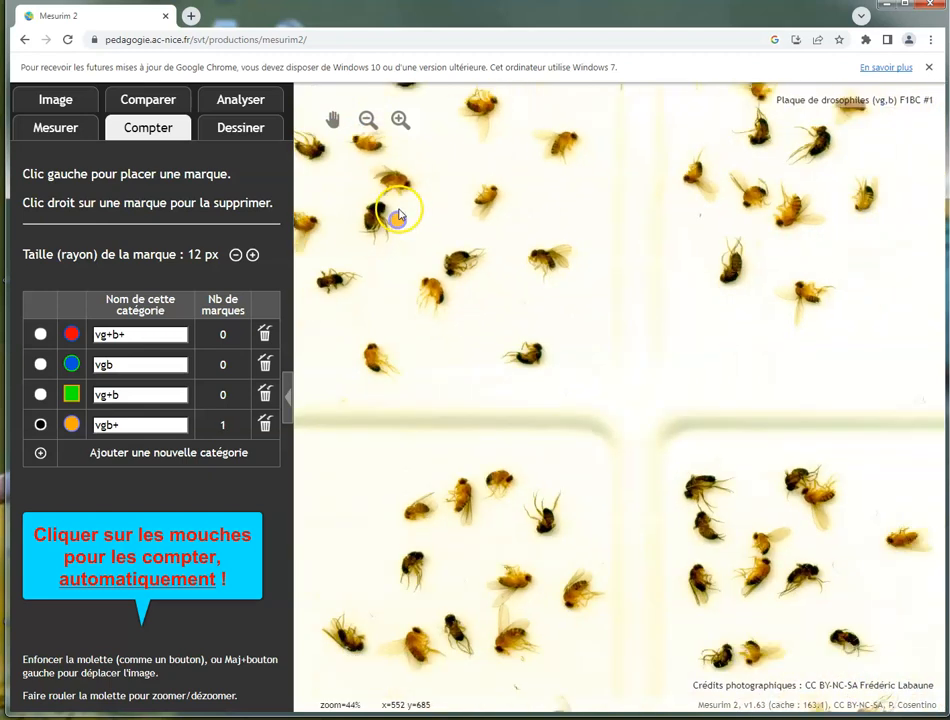
Step: Delete the vgb+ mark beside the dark fly in the plate's upper-left compartment
click(333, 122)
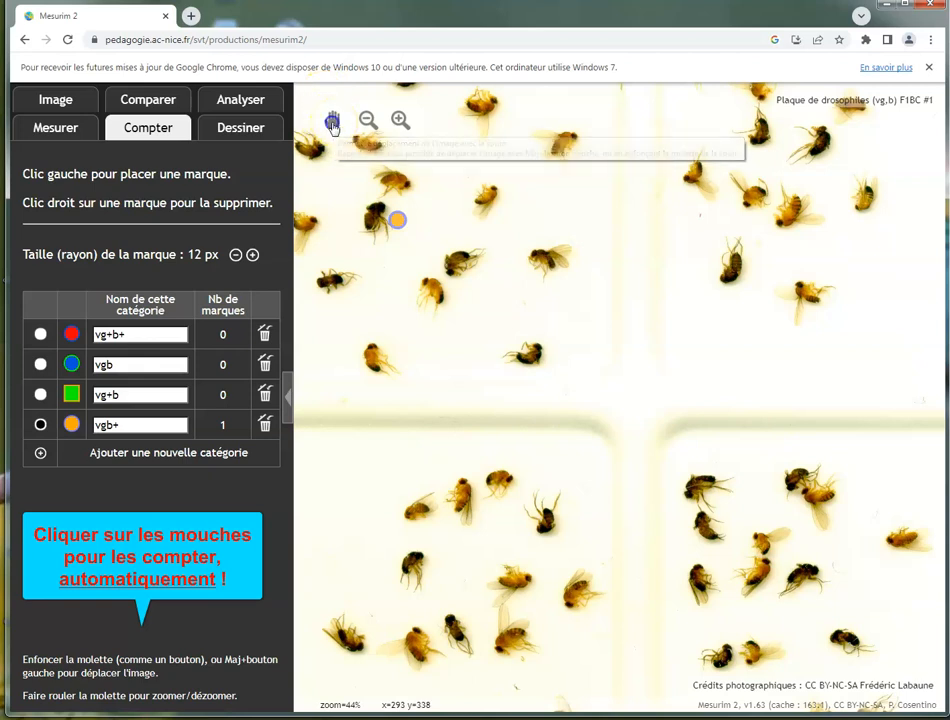
drag(354, 201, 519, 373)
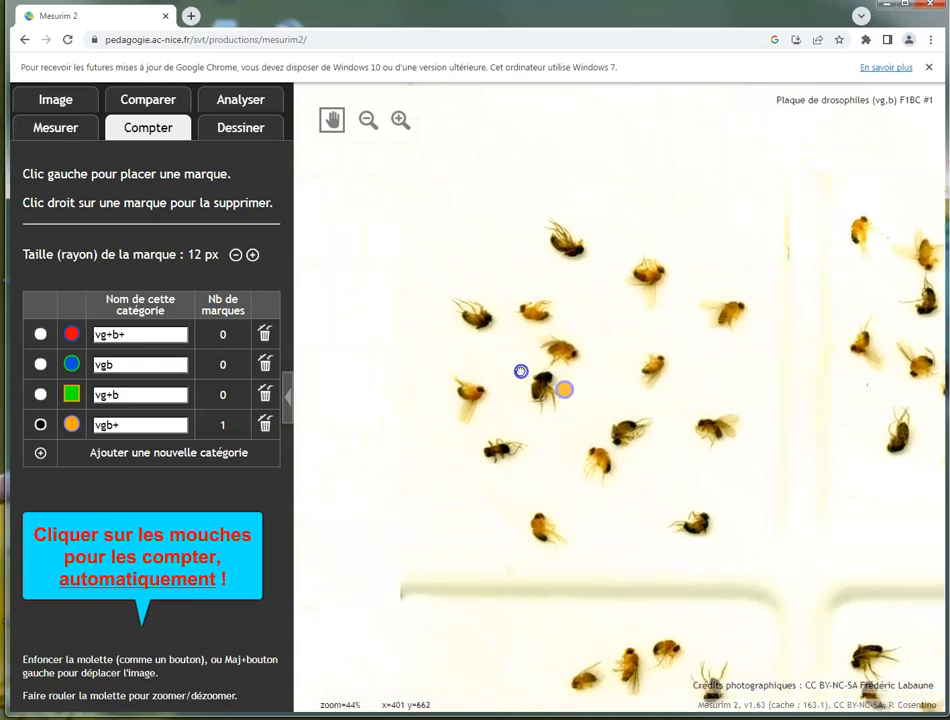
click(337, 125)
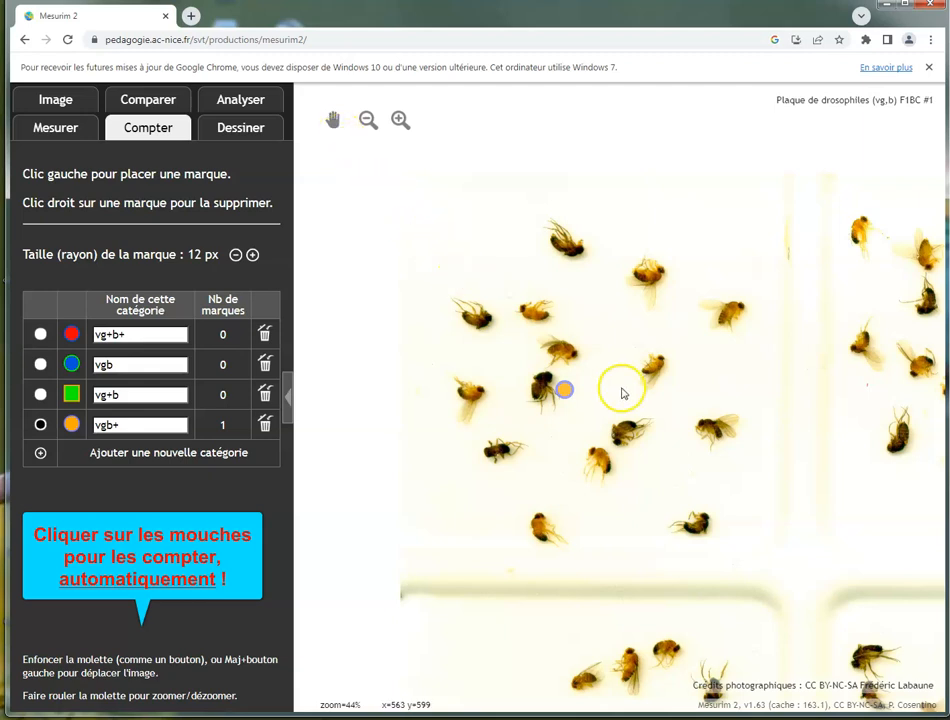
right_click(564, 391)
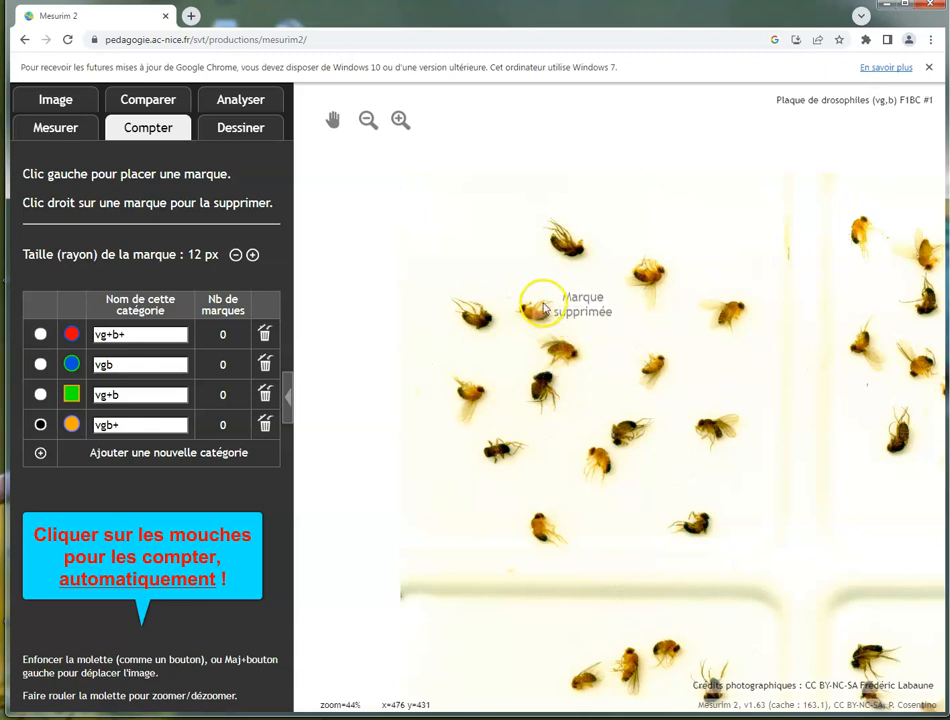
Step: Place vgb marks on two dark flies in the upper-left compartment: the topmost one and the one just left of the compartment's centre
click(400, 121)
click(400, 121)
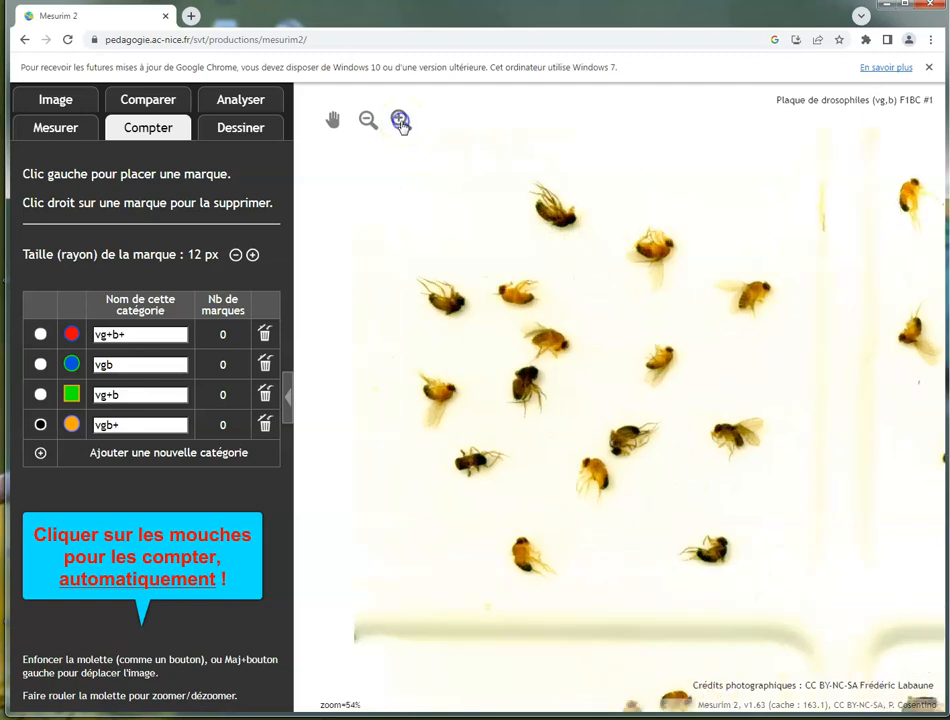
click(400, 121)
click(400, 121)
click(400, 121)
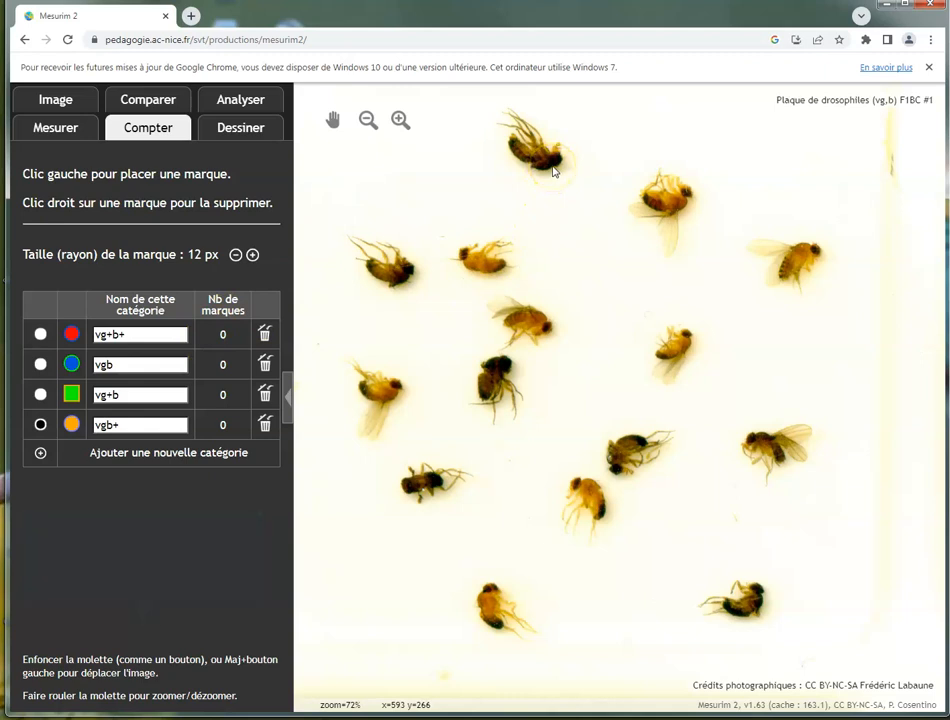
click(41, 365)
click(547, 160)
click(501, 369)
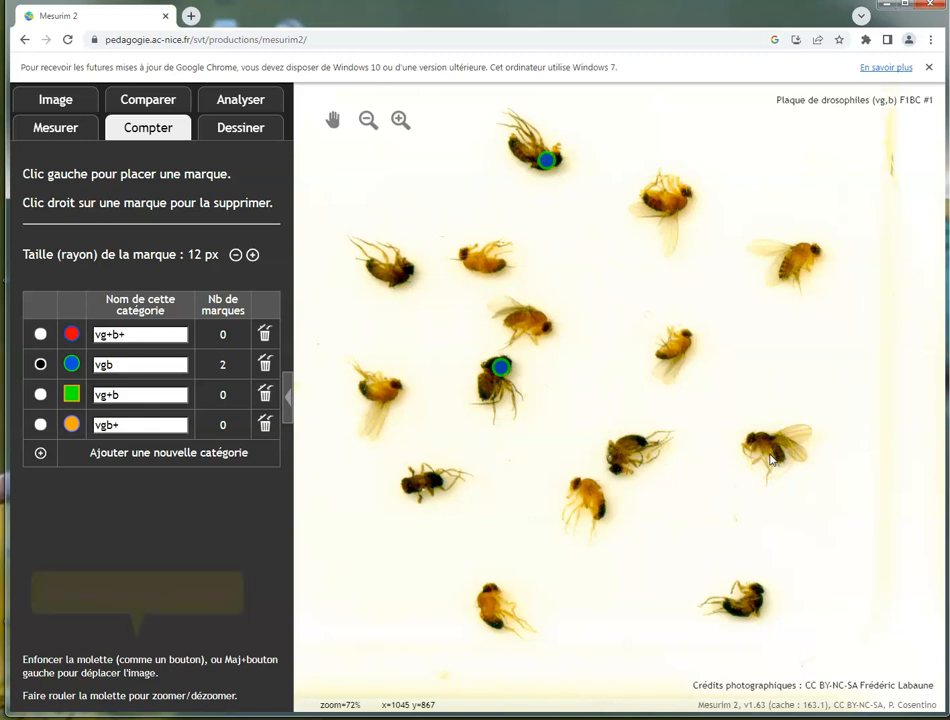
Step: Place one vg+b+ mark on the long-winged fly near the right side of the compartment, below its middle
click(39, 335)
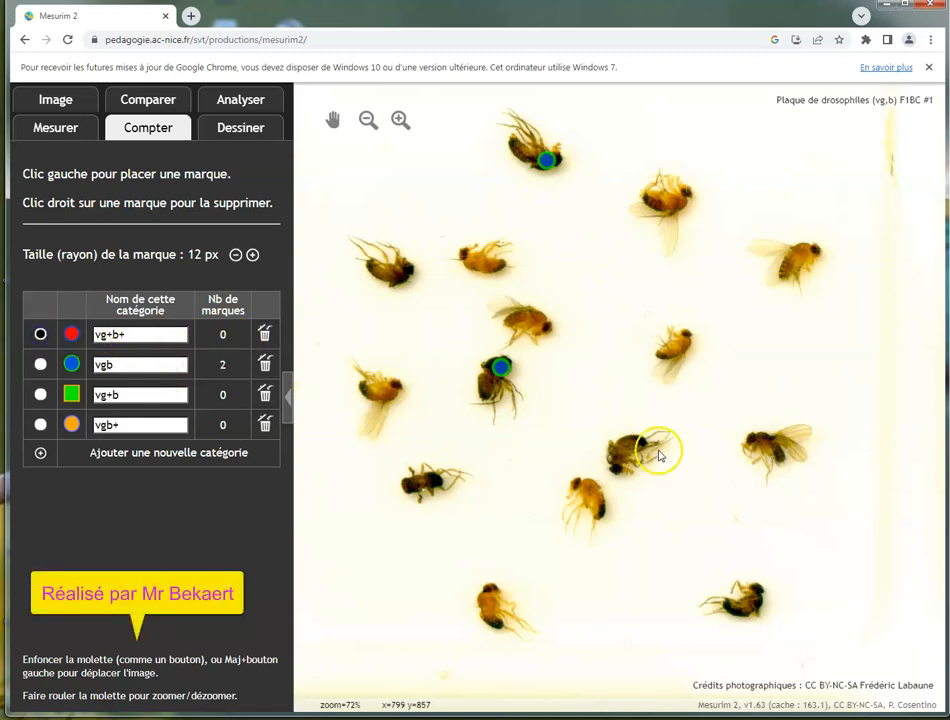
click(775, 452)
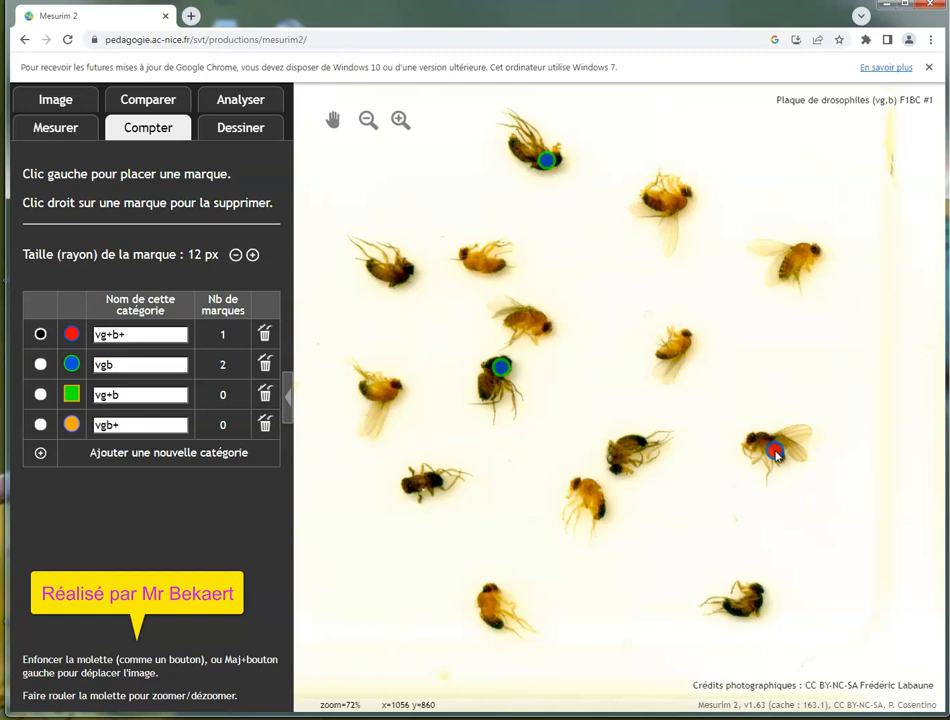
click(241, 341)
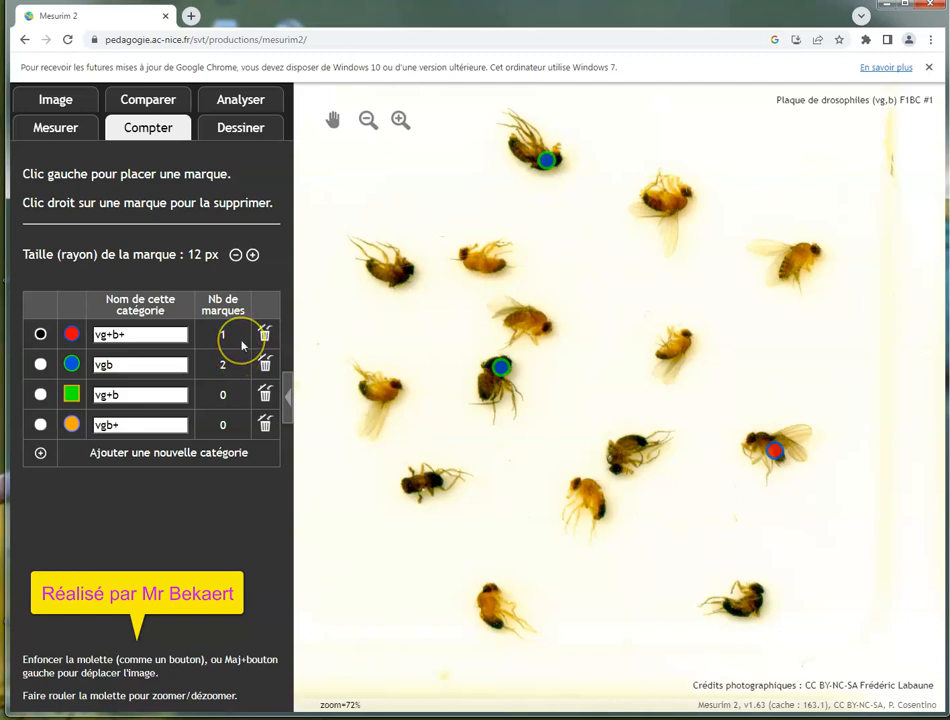